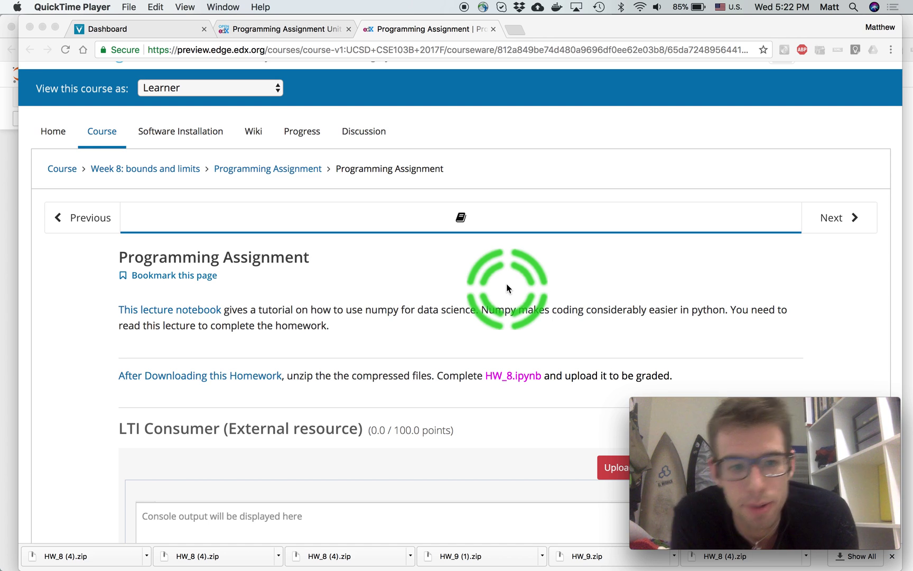
Download the homework archive from the Week 8 Programming Assignment page.
{"action": "scroll", "coordinate": [316, 340], "scroll_direction": "down", "scroll_amount": 3}
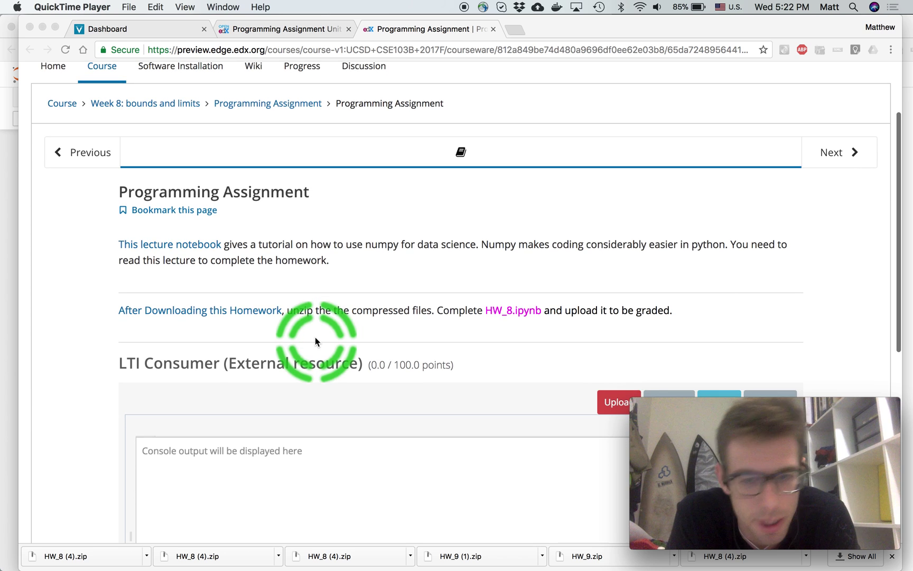
{"action": "left_click", "coordinate": [211, 313]}
{"action": "left_click", "coordinate": [210, 312]}
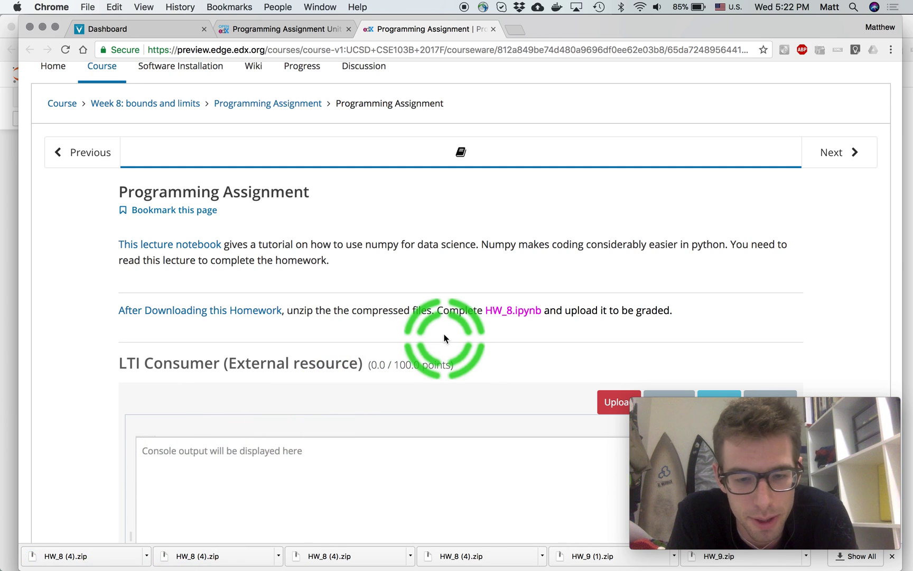
Switch to Finder and move the existing HW_8 folder and HW_8 (4).zip from the testit folder to the Trash.
{"action": "key", "text": "super+Tab"}
{"action": "key", "text": "super+Tab"}
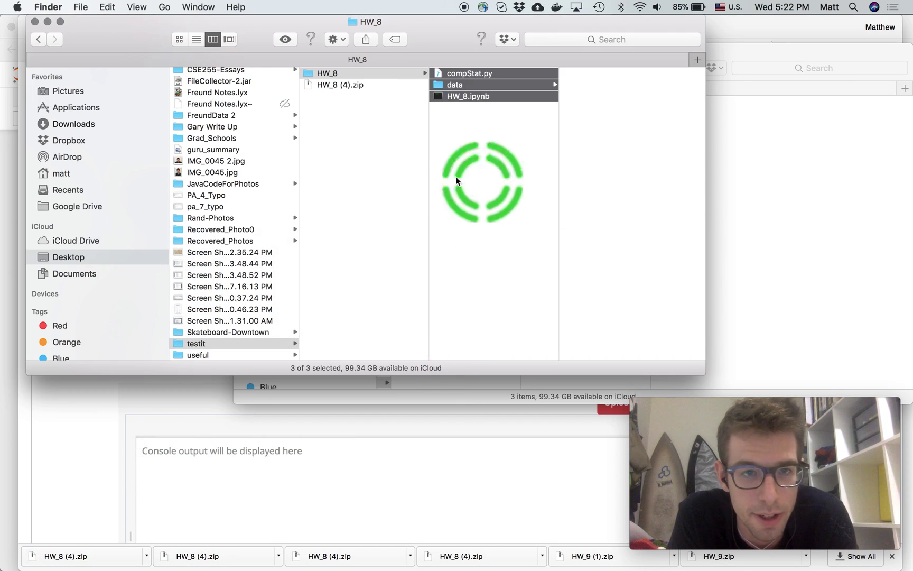
{"action": "left_click", "coordinate": [357, 107]}
{"action": "left_click", "coordinate": [339, 86]}
{"action": "left_click", "coordinate": [330, 74], "text": "shift"}
{"action": "left_click_drag", "start_coordinate": [333, 78], "coordinate": [838, 541]}
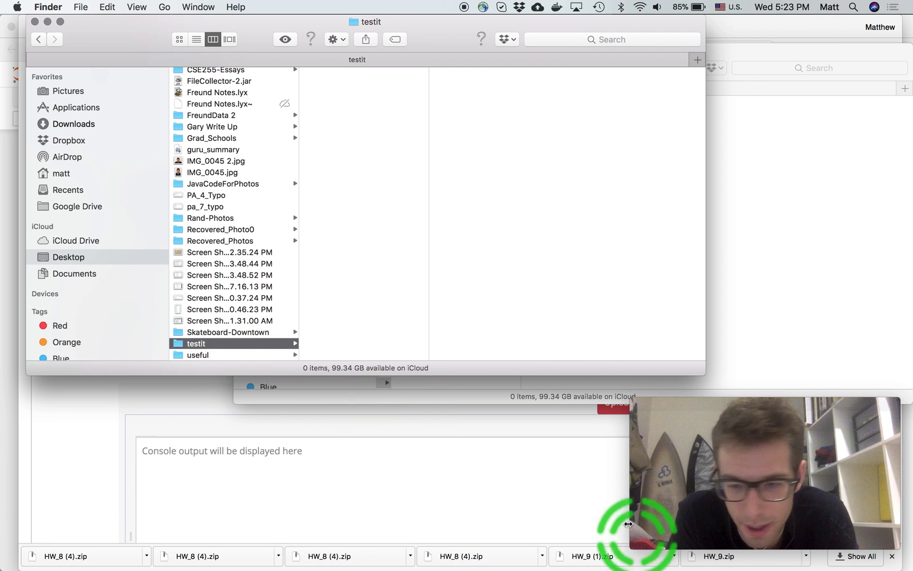
Move the downloaded HW_8 (4).zip from the Downloads stack into the testit folder and extract it.
{"action": "mouse_move", "coordinate": [725, 568]}
{"action": "left_click", "coordinate": [725, 549]}
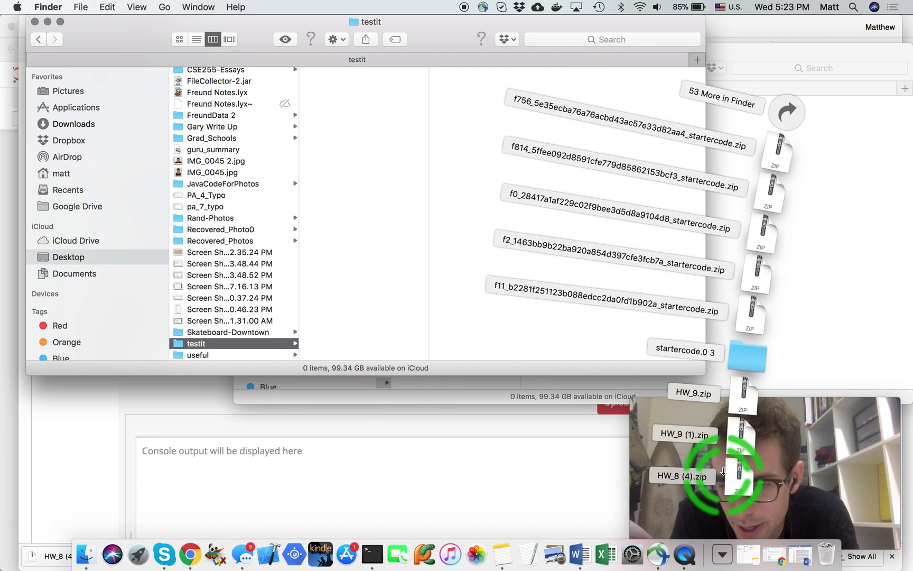
{"action": "left_click_drag", "start_coordinate": [731, 478], "coordinate": [356, 163]}
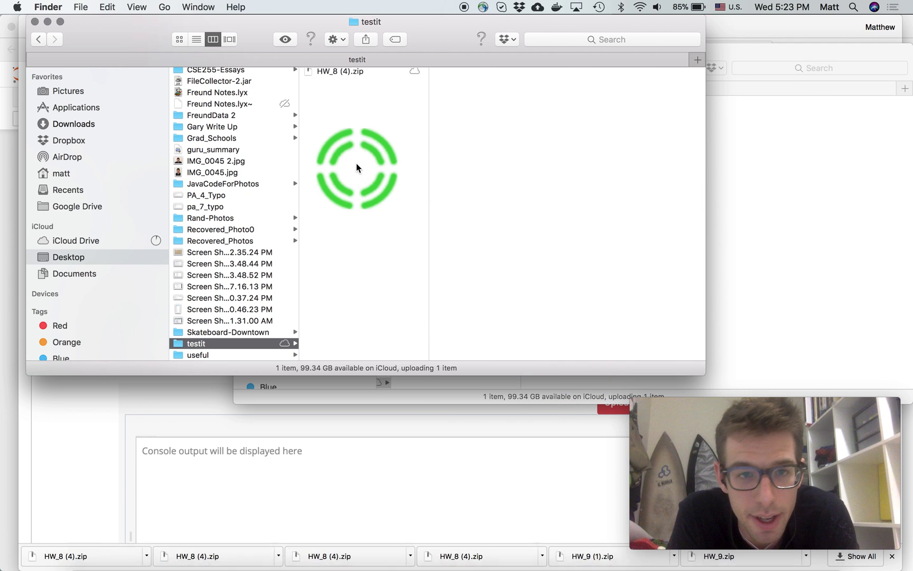
{"action": "left_click", "coordinate": [326, 75]}
{"action": "double_click", "coordinate": [325, 74]}
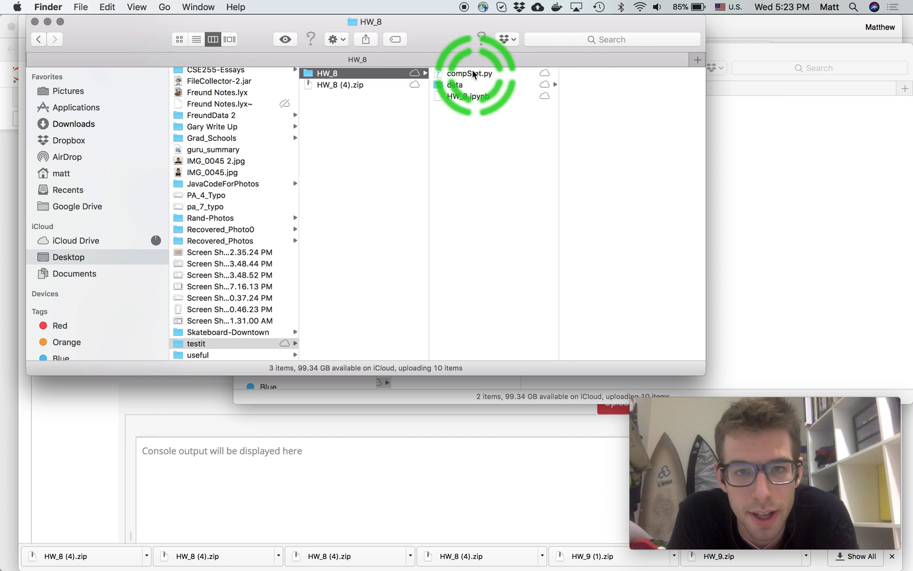
Move HW_8 (4).zip in testit to the Trash and inspect HW_8.ipynb and the data folder inside HW_8.
{"action": "left_click_drag", "start_coordinate": [327, 89], "coordinate": [877, 552]}
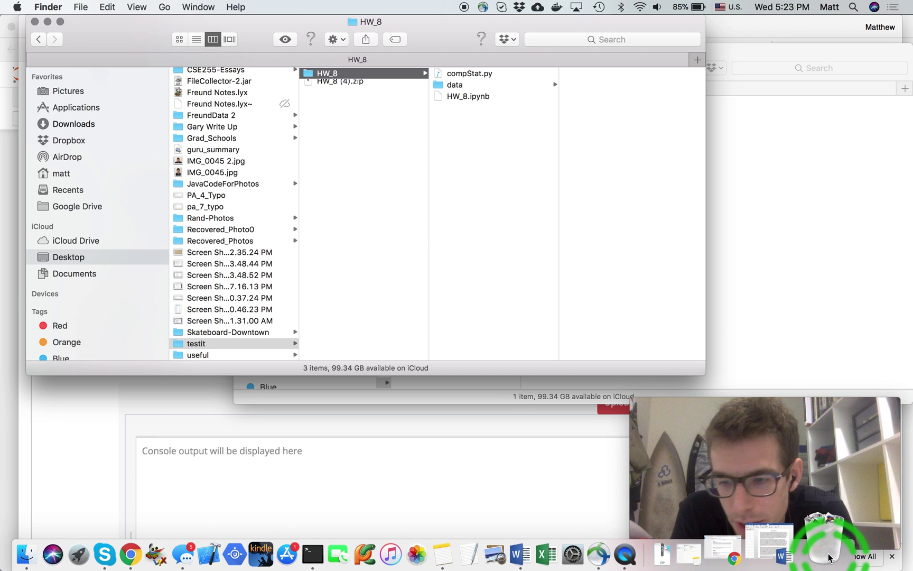
{"action": "left_click", "coordinate": [520, 154]}
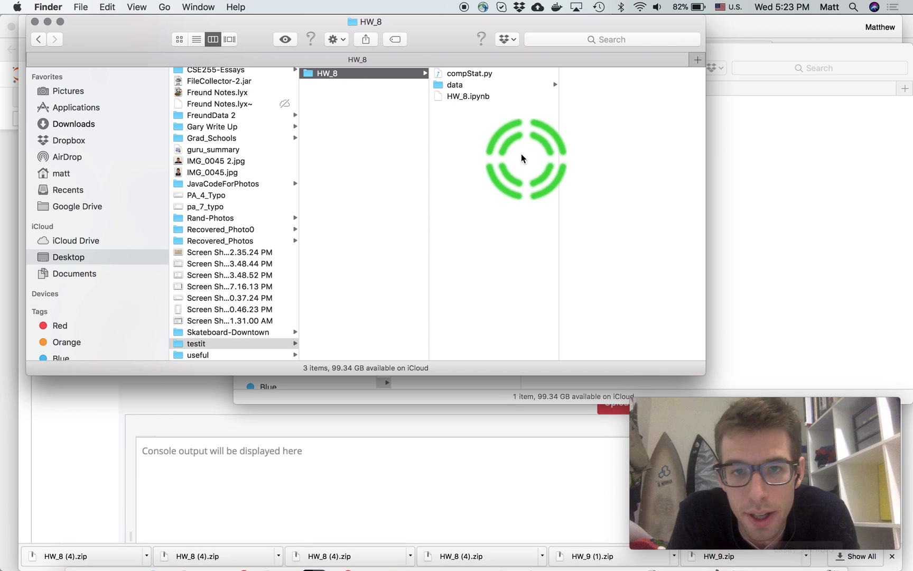
{"action": "left_click", "coordinate": [473, 96]}
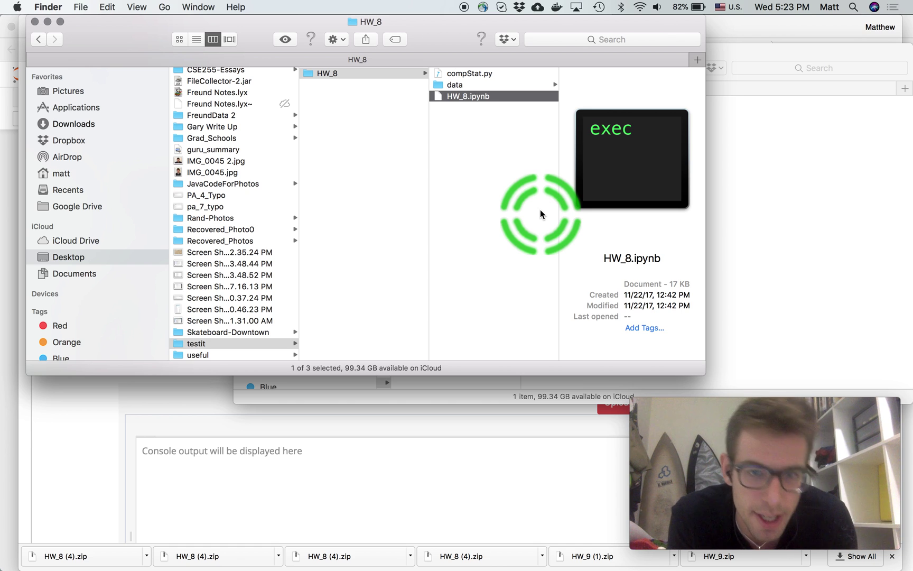
{"action": "left_click", "coordinate": [454, 84]}
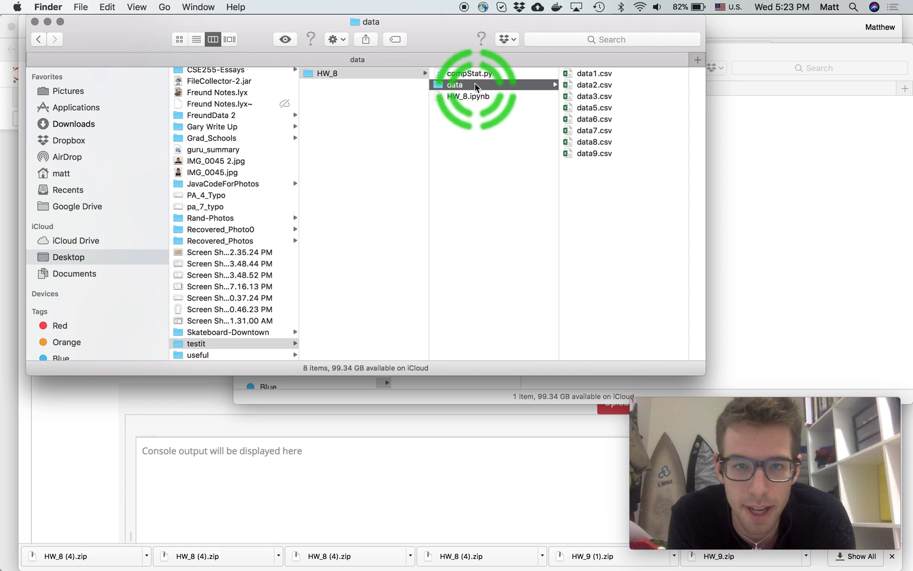
{"action": "left_click", "coordinate": [494, 128]}
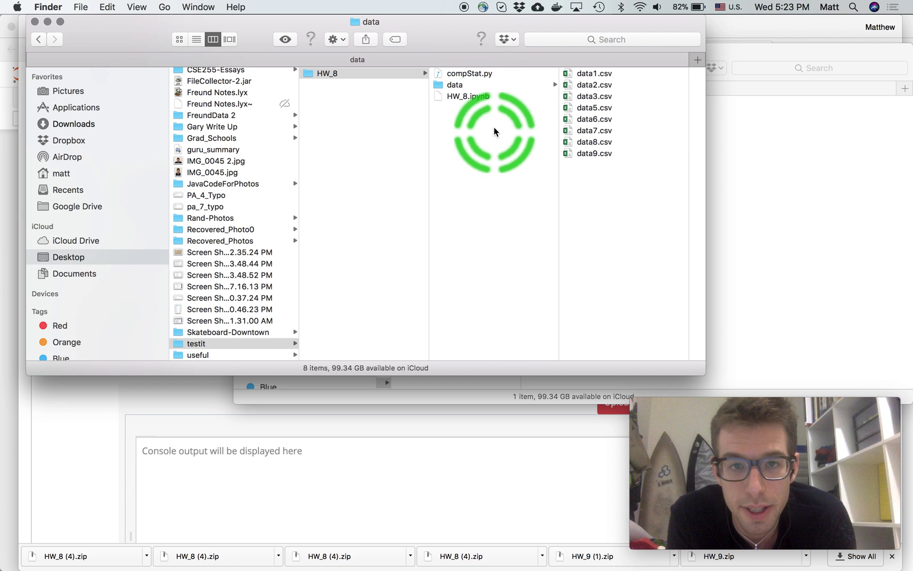
Compress compStat.py, the data folder and HW_8.ipynb together into one zip archive inside HW_8.
{"action": "left_click", "coordinate": [482, 96]}
{"action": "left_click", "coordinate": [469, 78], "text": "shift"}
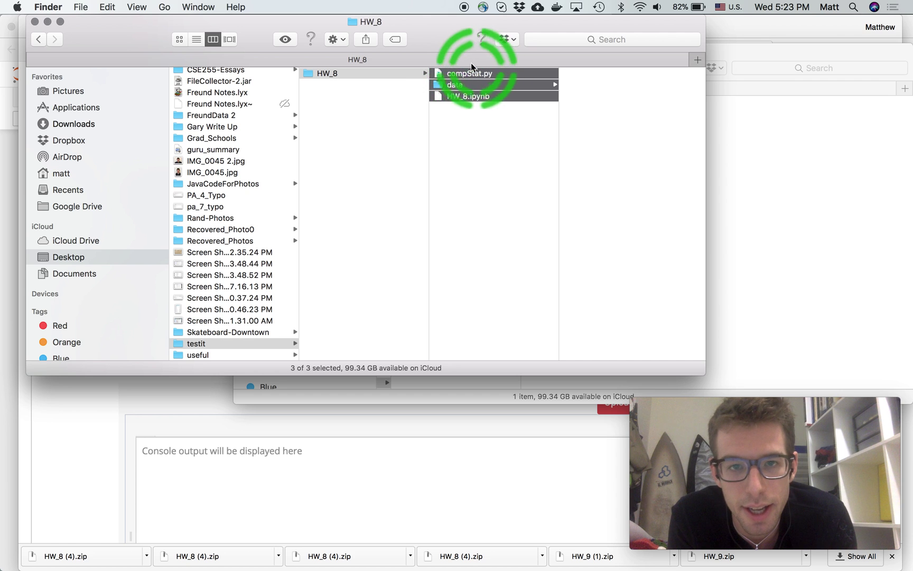
{"action": "right_click", "coordinate": [468, 77]}
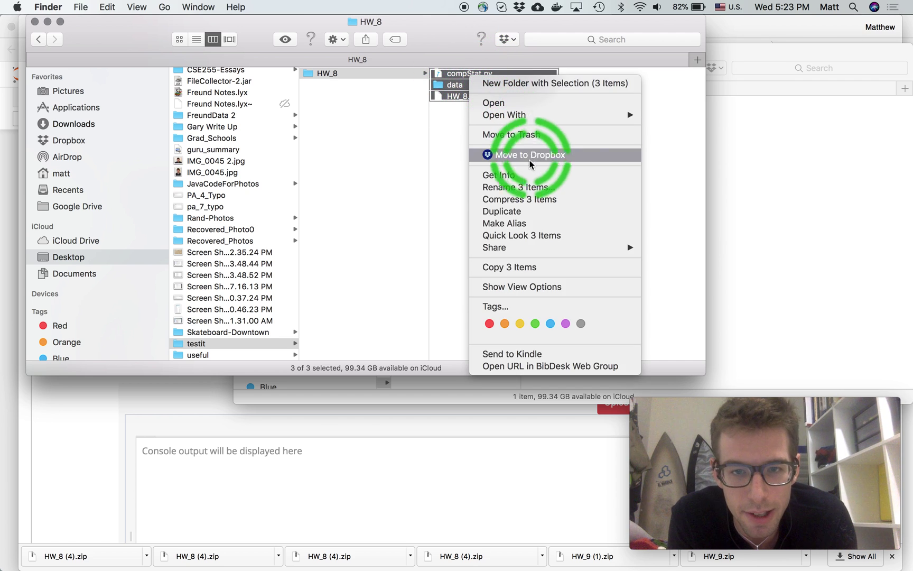
{"action": "left_click", "coordinate": [532, 198]}
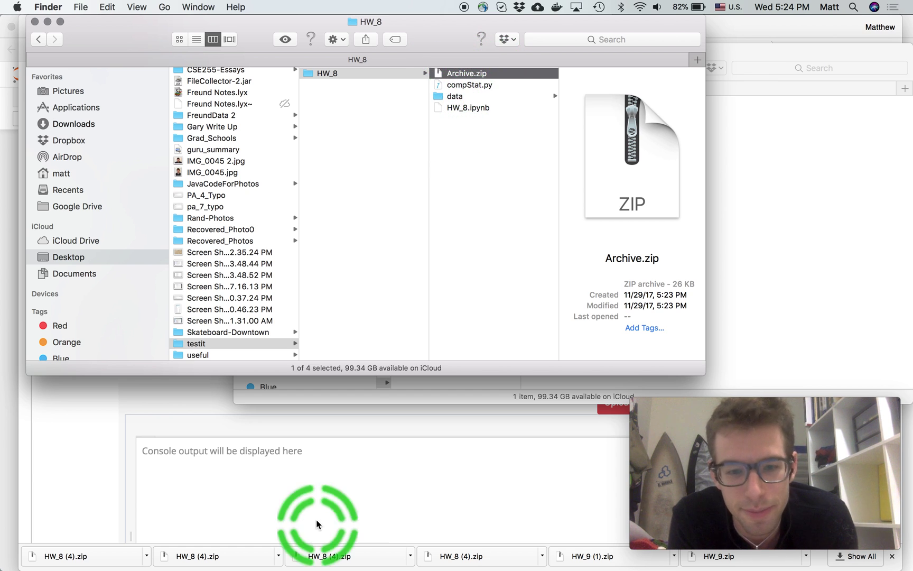
Switch to Chrome, upload and submit Archive.zip from HW_8 to the assignment grader, and open the submission details.
{"action": "left_click", "coordinate": [224, 469]}
{"action": "scroll", "coordinate": [524, 395], "scroll_direction": "down", "scroll_amount": 3}
{"action": "scroll", "coordinate": [524, 395], "scroll_direction": "down", "scroll_amount": 4}
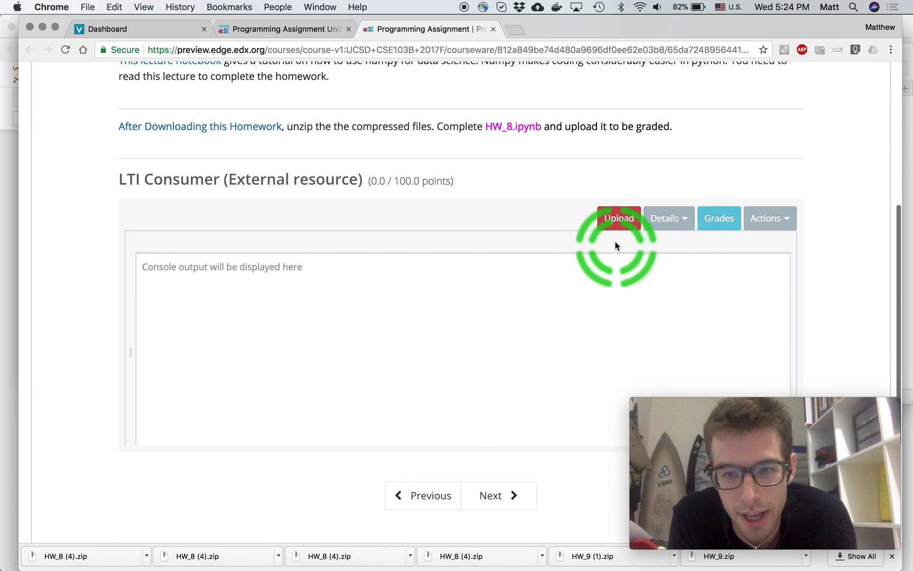
{"action": "left_click", "coordinate": [617, 218]}
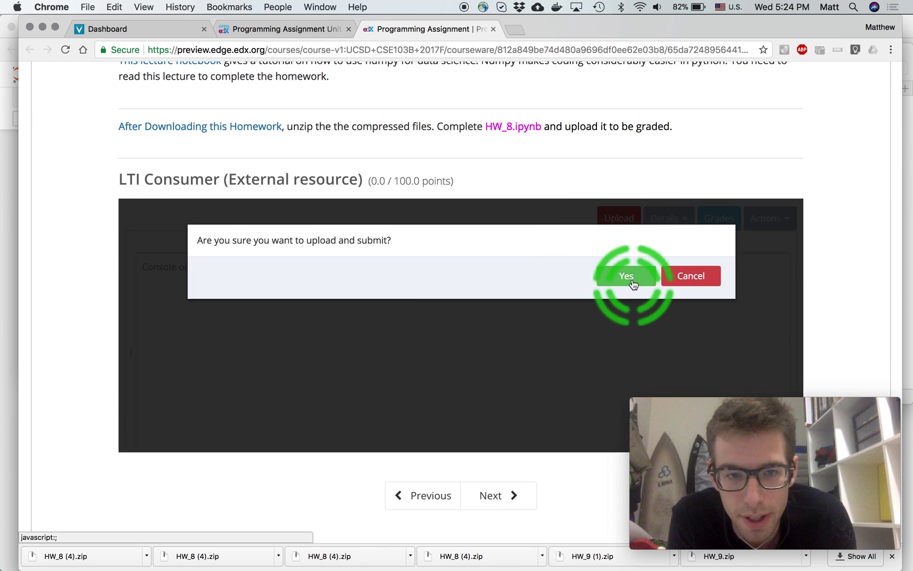
{"action": "left_click", "coordinate": [632, 279]}
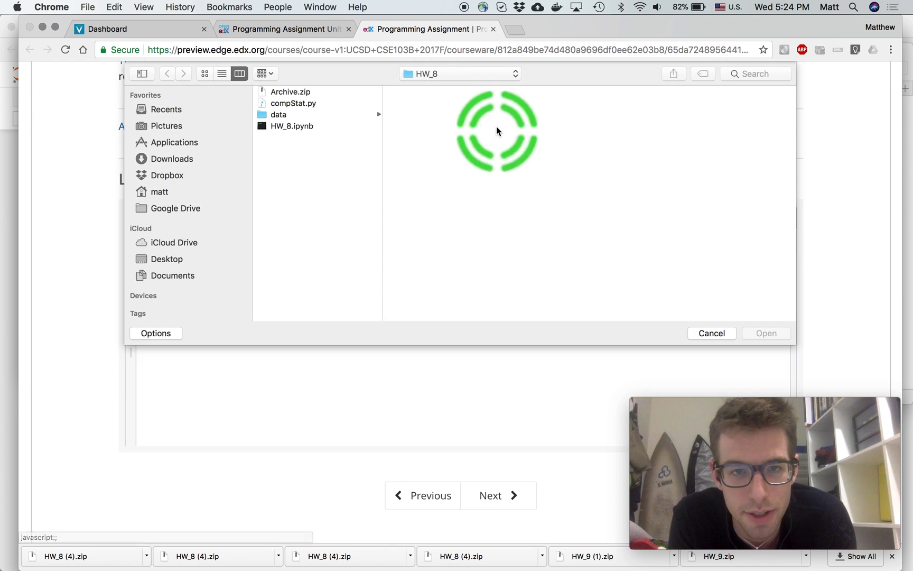
{"action": "left_click", "coordinate": [292, 91]}
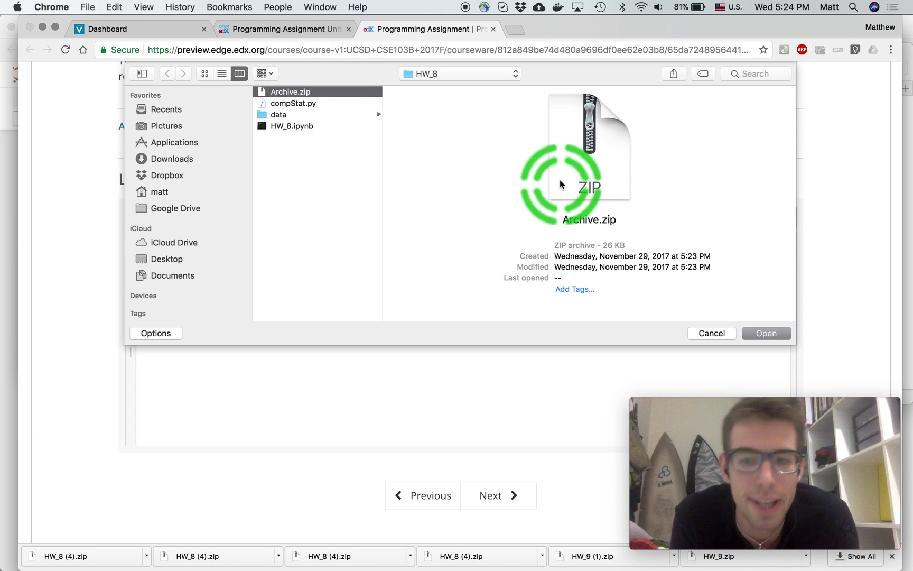
{"action": "left_click", "coordinate": [764, 333]}
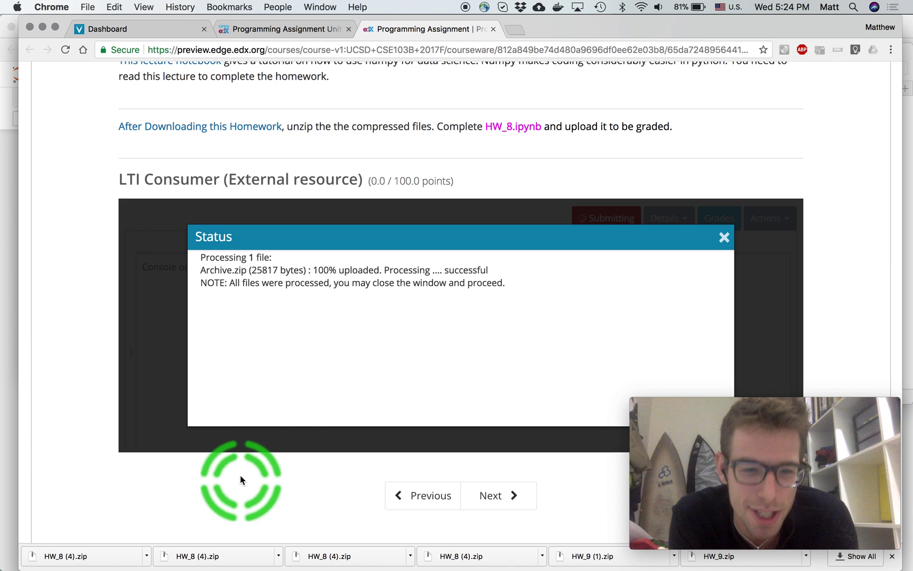
{"action": "left_click", "coordinate": [724, 239]}
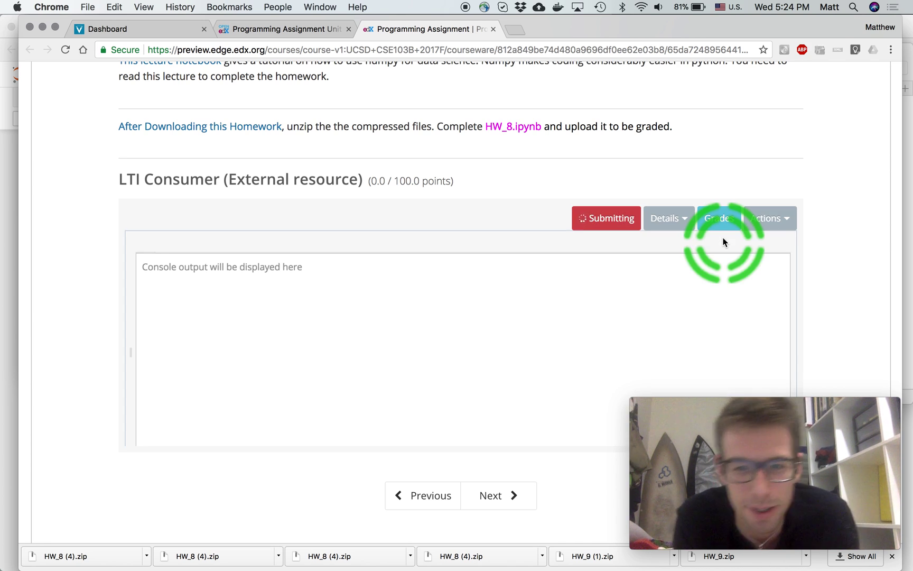
{"action": "left_click", "coordinate": [658, 207]}
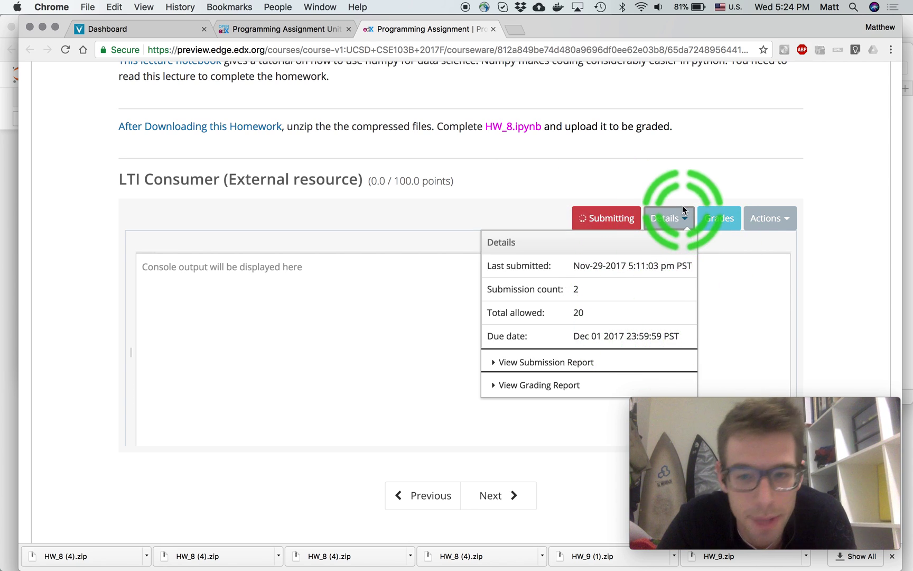
{"action": "key", "text": "super+Tab"}
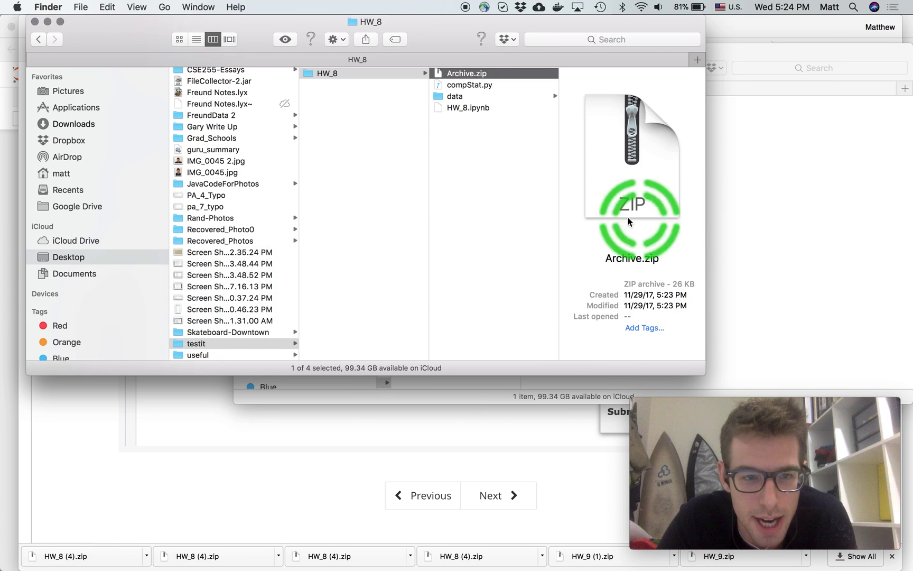
{"action": "left_click", "coordinate": [475, 150]}
{"action": "left_click", "coordinate": [475, 113]}
{"action": "left_click", "coordinate": [475, 112]}
{"action": "left_click", "coordinate": [476, 108]}
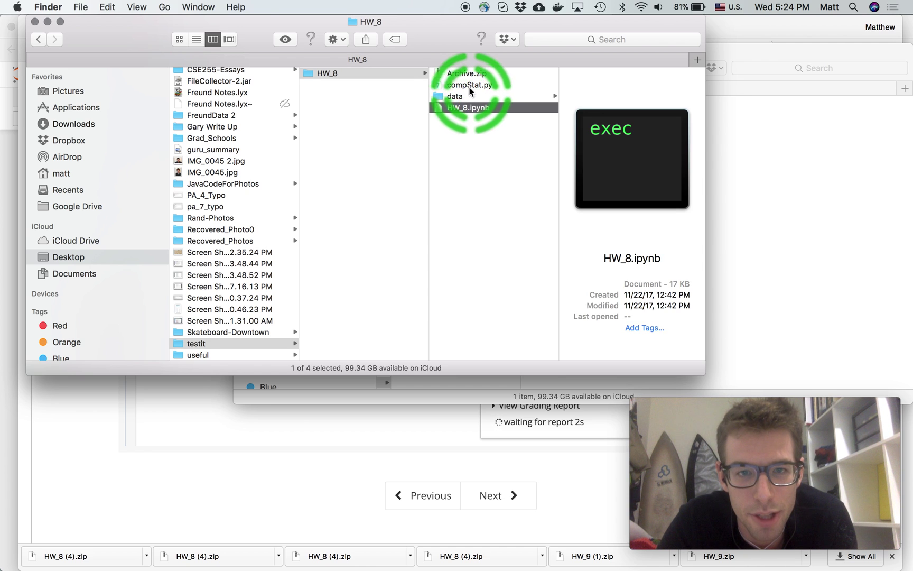
{"action": "left_click", "coordinate": [470, 84], "text": "shift"}
{"action": "right_click", "coordinate": [460, 97]}
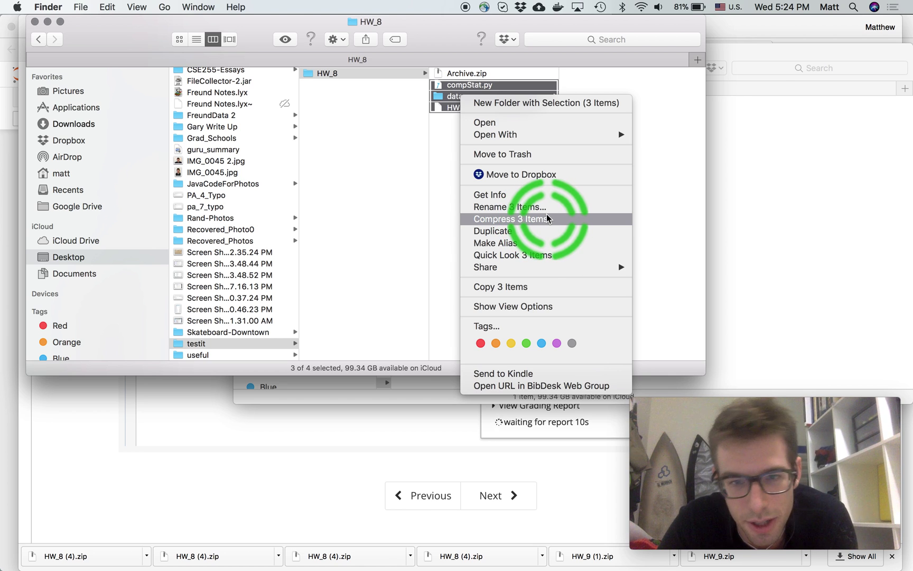
{"action": "left_click", "coordinate": [385, 207]}
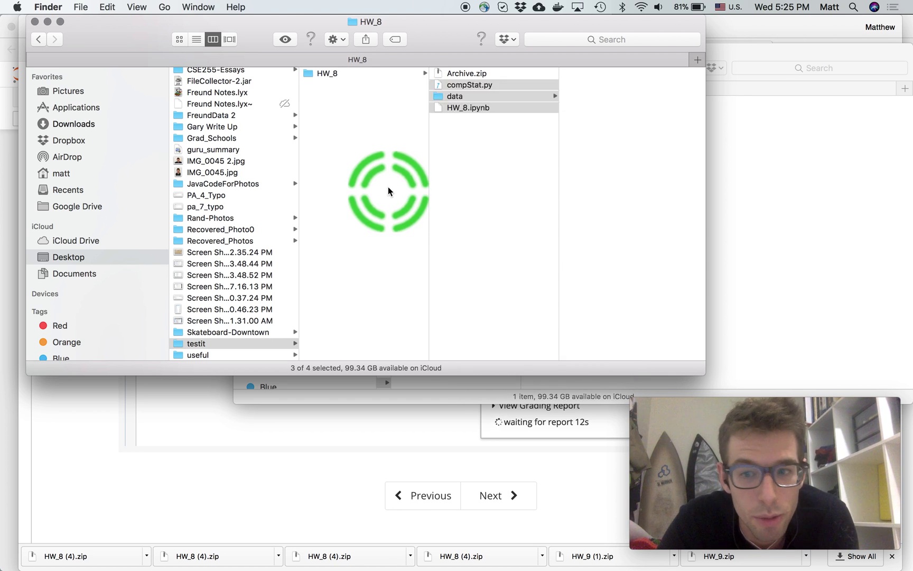
{"action": "left_click", "coordinate": [389, 184]}
Compress the whole HW_8 folder in testit into a zip archive and select the resulting HW_8.zip.
{"action": "left_click", "coordinate": [326, 74]}
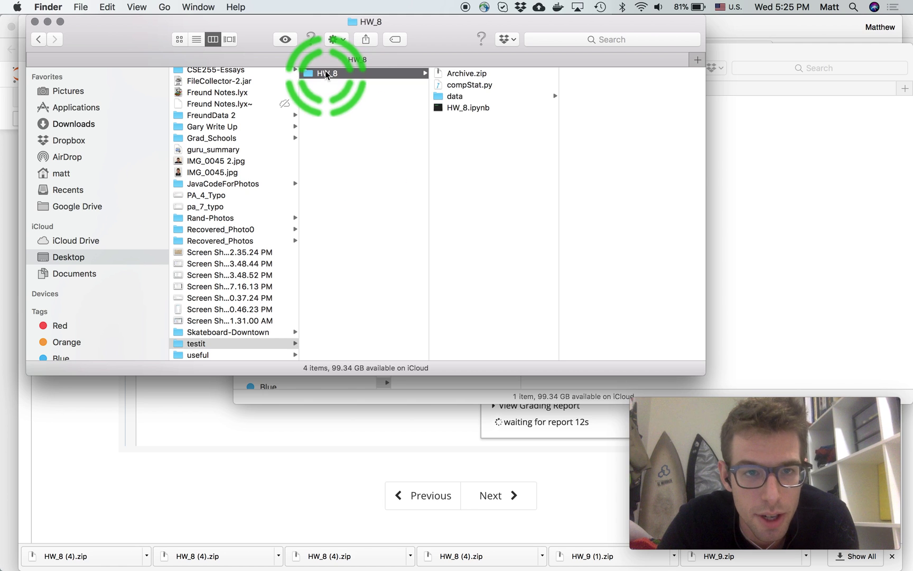
{"action": "left_click", "coordinate": [340, 72]}
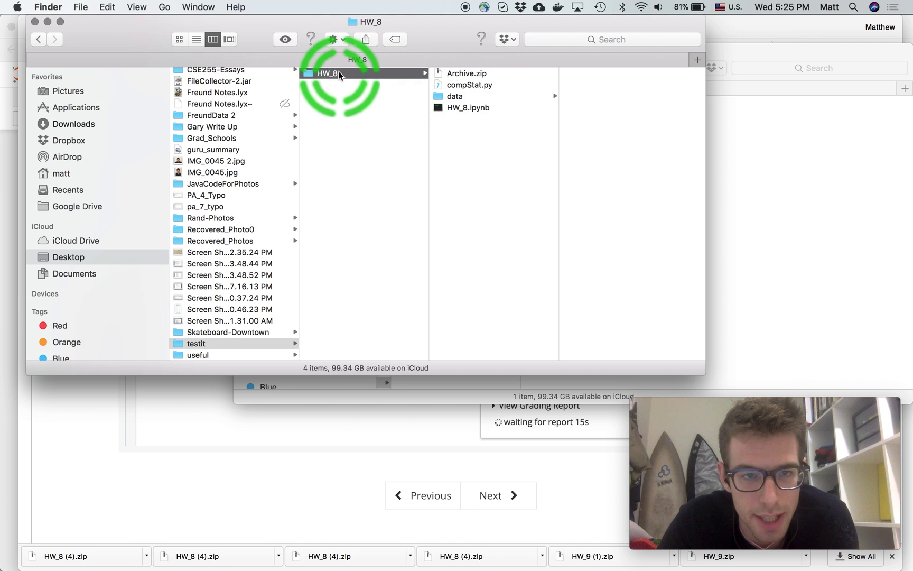
{"action": "right_click", "coordinate": [340, 74]}
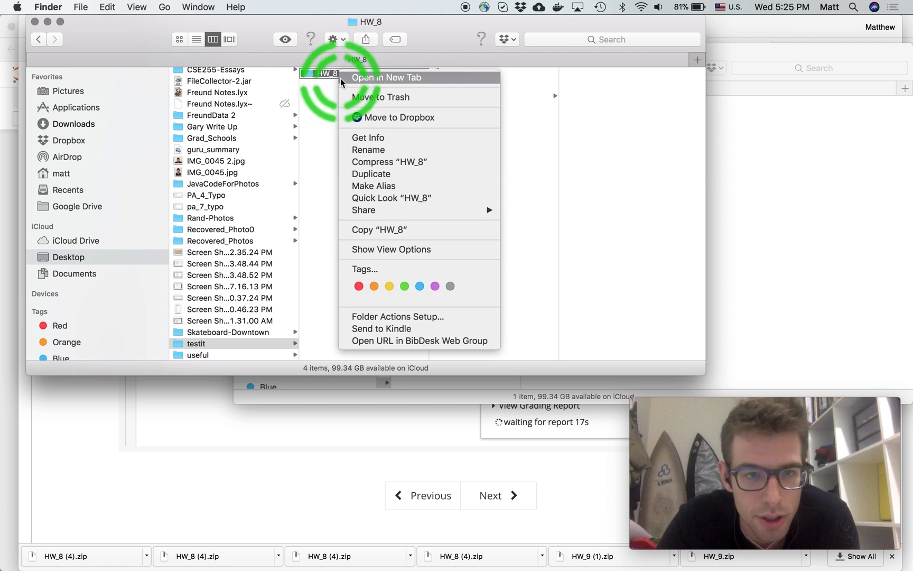
{"action": "left_click", "coordinate": [387, 163]}
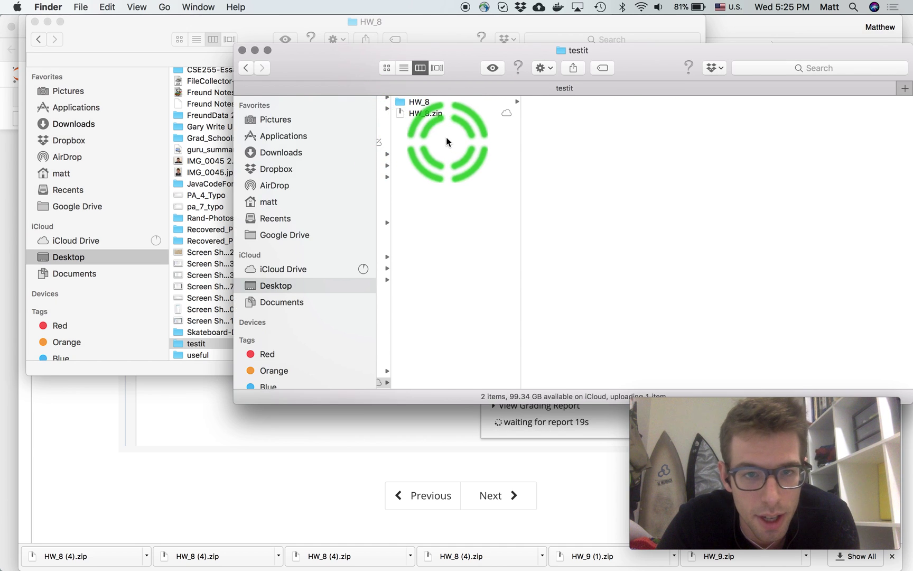
{"action": "left_click", "coordinate": [548, 115]}
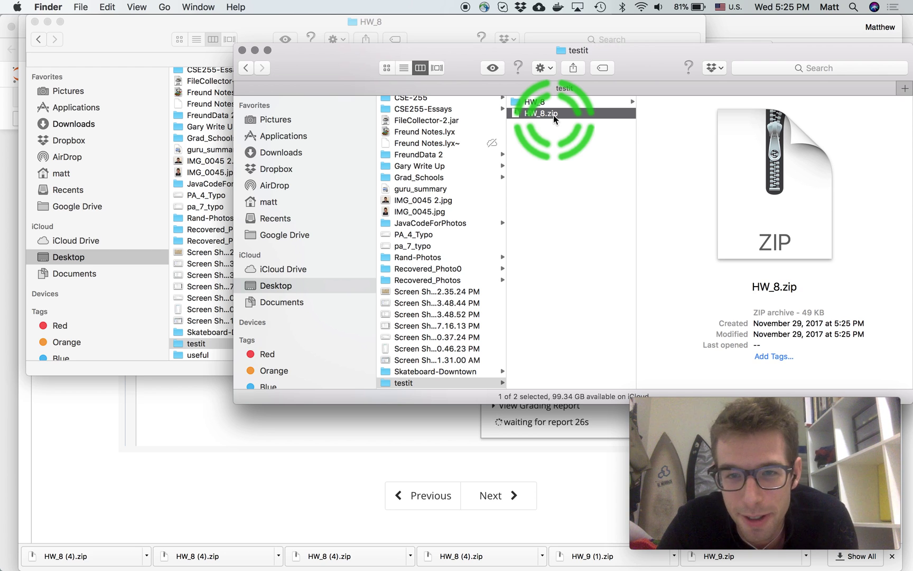
Open the HW_8 folder and select compStat.py, the data folder and HW_8.ipynb.
{"action": "left_click", "coordinate": [544, 101]}
{"action": "left_click", "coordinate": [674, 137]}
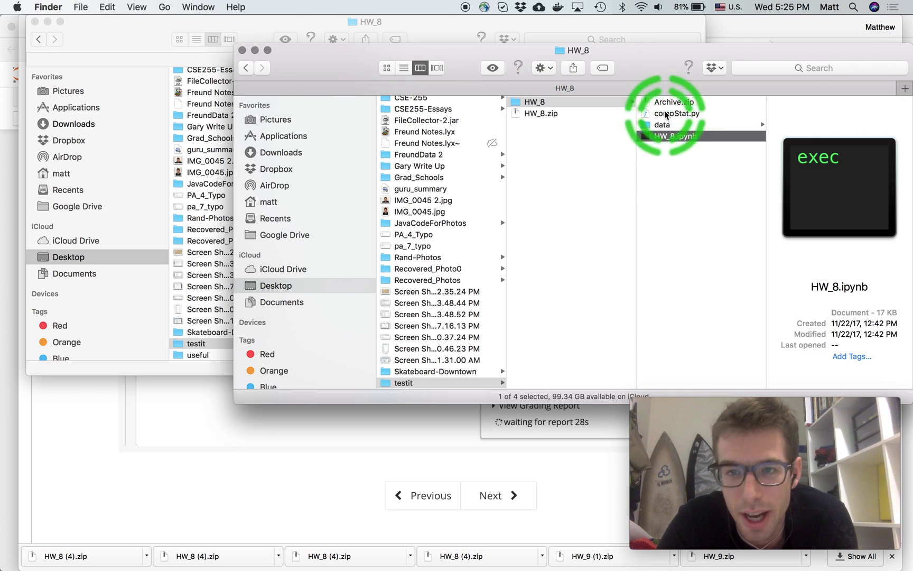
{"action": "left_click", "coordinate": [679, 113], "text": "shift"}
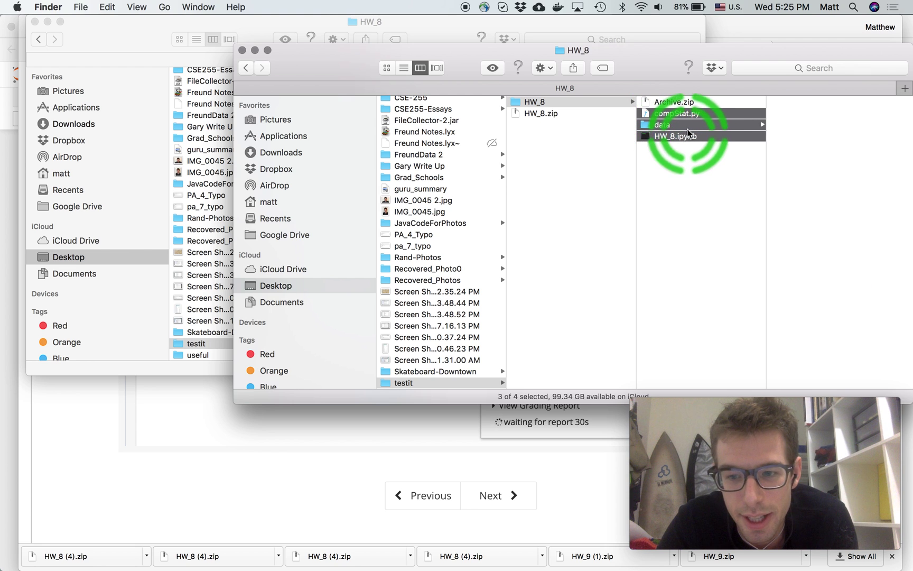
Switch back to the course page in Chrome and examine the grader's console output for the submission.
{"action": "left_click", "coordinate": [355, 435]}
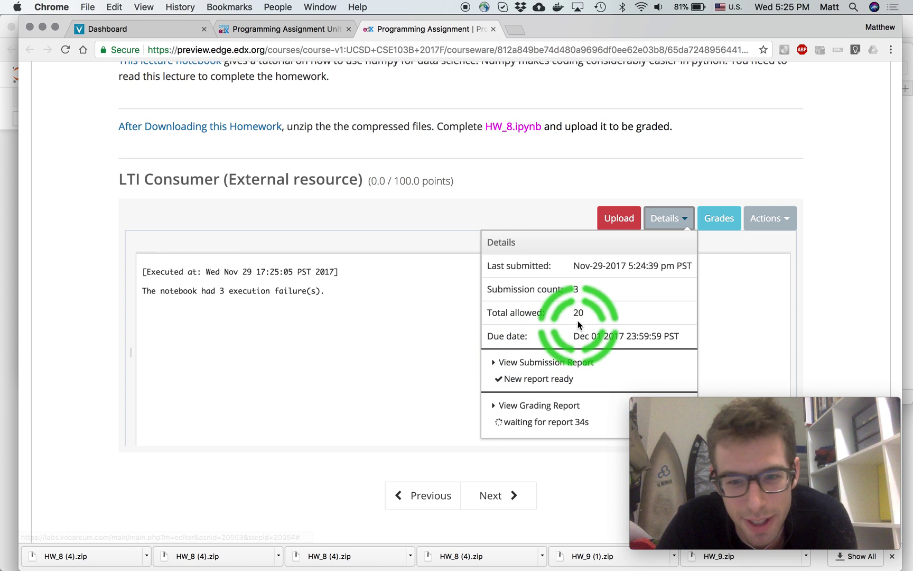
{"action": "left_click", "coordinate": [267, 305]}
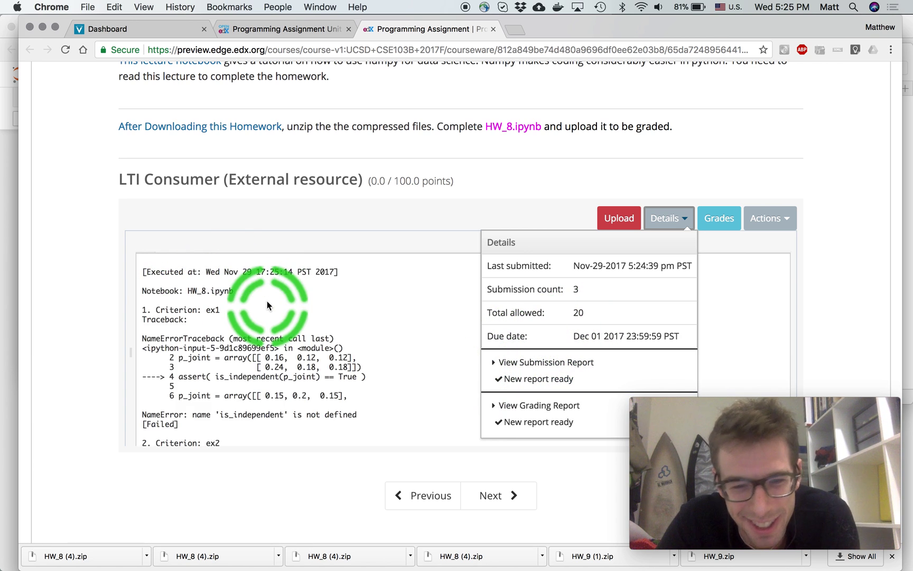
Examine the tracebacks for criteria ex1 and ex2 in the grading output and close the submission details.
{"action": "scroll", "coordinate": [311, 334], "scroll_direction": "down", "scroll_amount": 1}
{"action": "scroll", "coordinate": [312, 334], "scroll_direction": "down", "scroll_amount": 3}
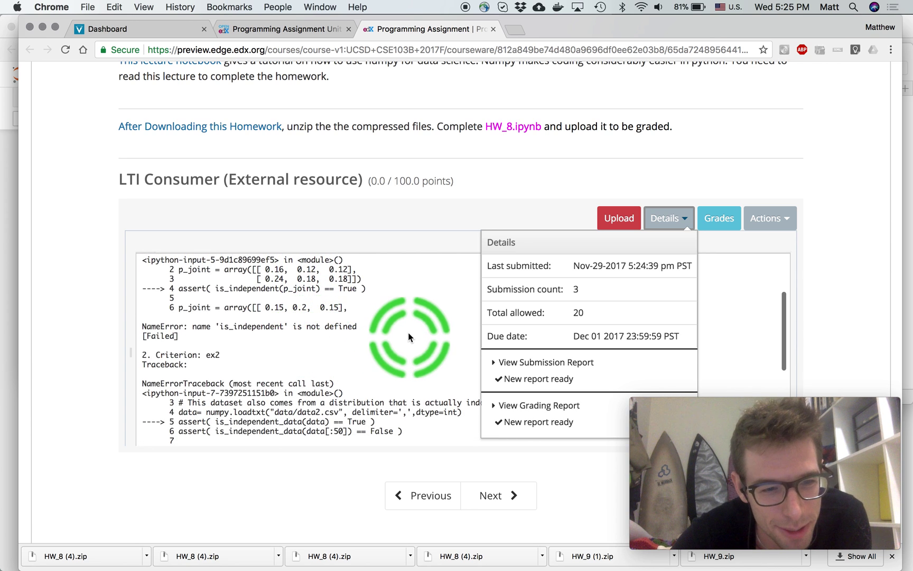
{"action": "scroll", "coordinate": [408, 331], "scroll_direction": "up", "scroll_amount": 3}
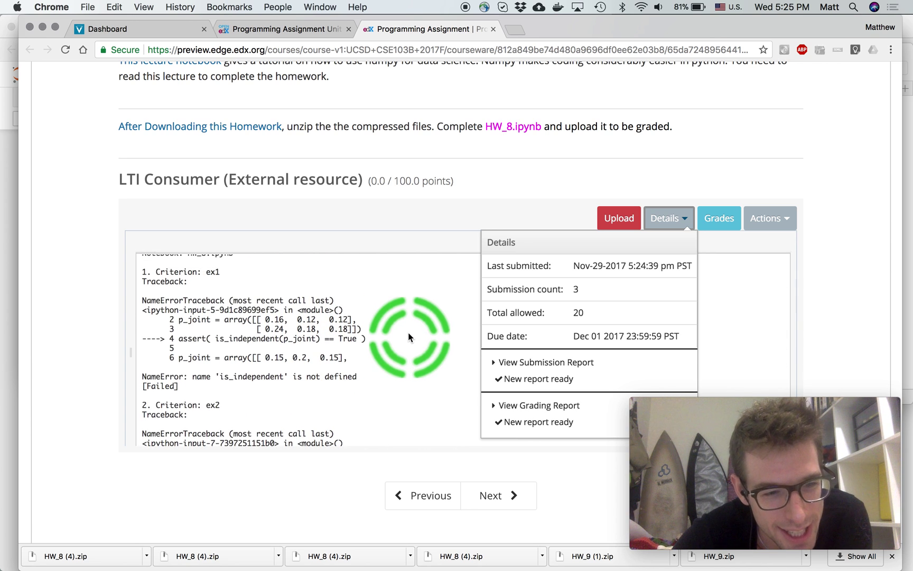
{"action": "scroll", "coordinate": [408, 337], "scroll_direction": "down", "scroll_amount": 4}
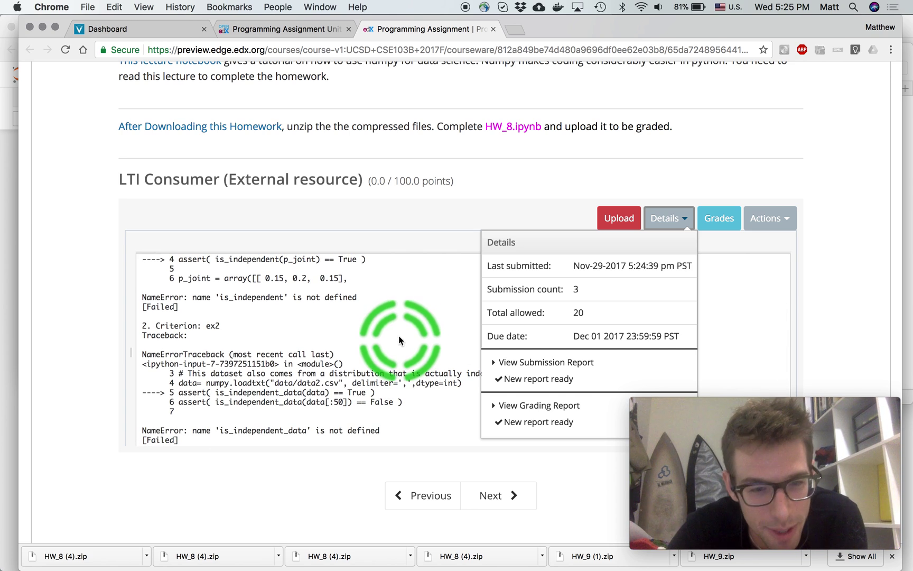
{"action": "left_click", "coordinate": [451, 316]}
{"action": "scroll", "coordinate": [438, 354], "scroll_direction": "down", "scroll_amount": 2}
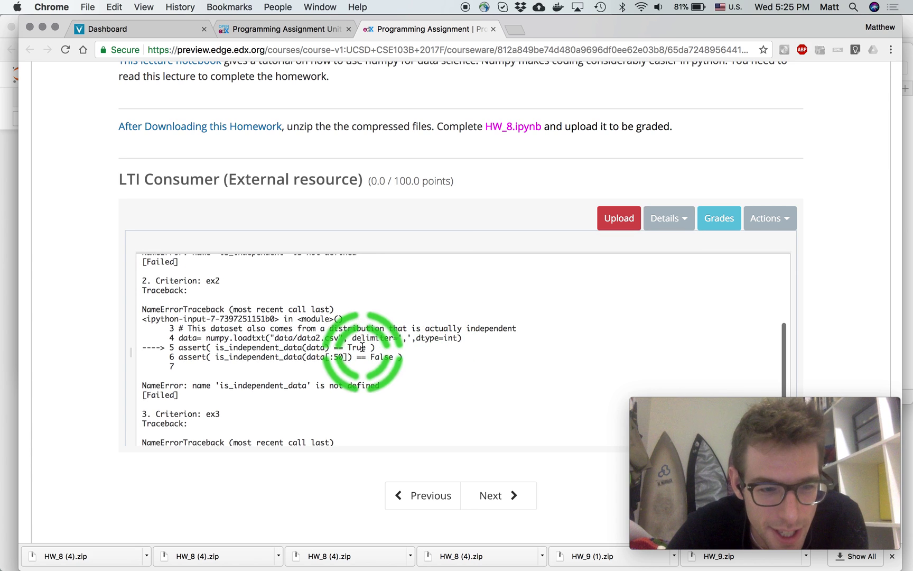
In the ex2 traceback, highlight the is_independent_data(data) assertion, then the numpy.loadtxt line for data/data2.csv, and return to the assignment instructions.
{"action": "left_click_drag", "start_coordinate": [375, 347], "coordinate": [195, 347]}
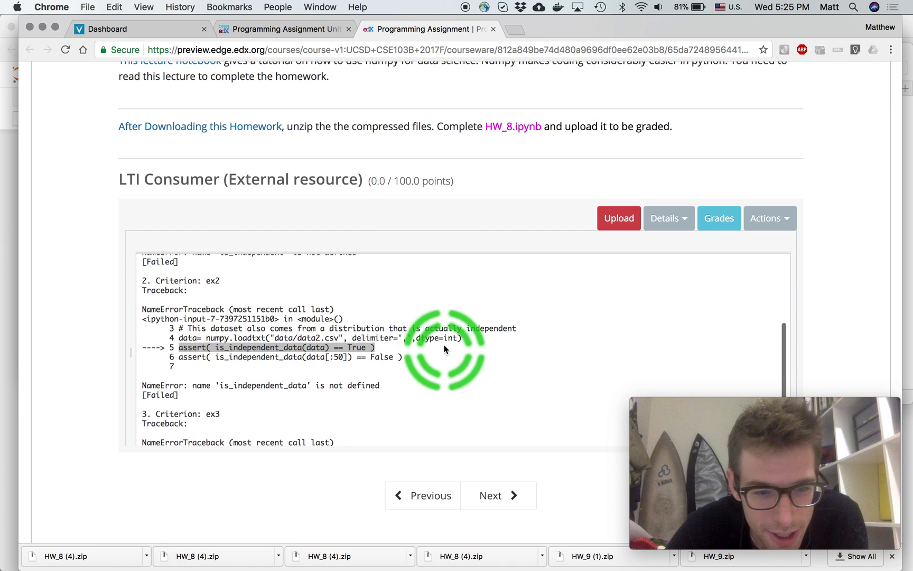
{"action": "left_click_drag", "start_coordinate": [462, 338], "coordinate": [178, 339]}
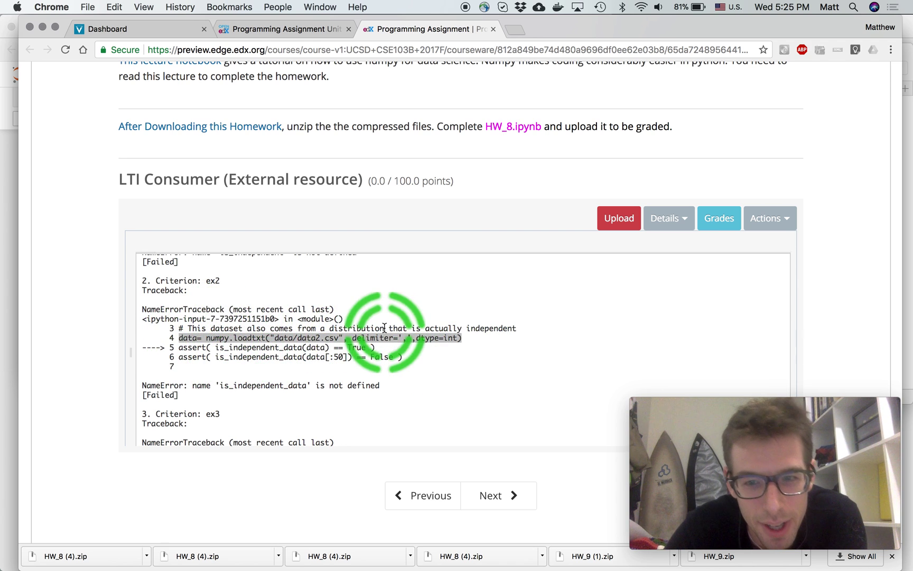
{"action": "scroll", "coordinate": [385, 328], "scroll_direction": "down", "scroll_amount": 10}
{"action": "scroll", "coordinate": [196, 346], "scroll_direction": "up", "scroll_amount": 5}
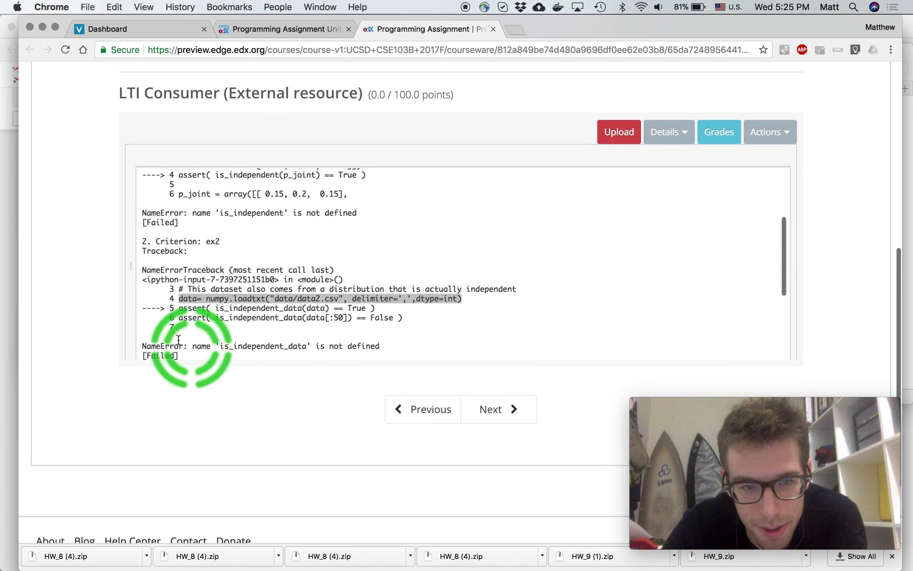
{"action": "scroll", "coordinate": [128, 245], "scroll_direction": "up", "scroll_amount": 5}
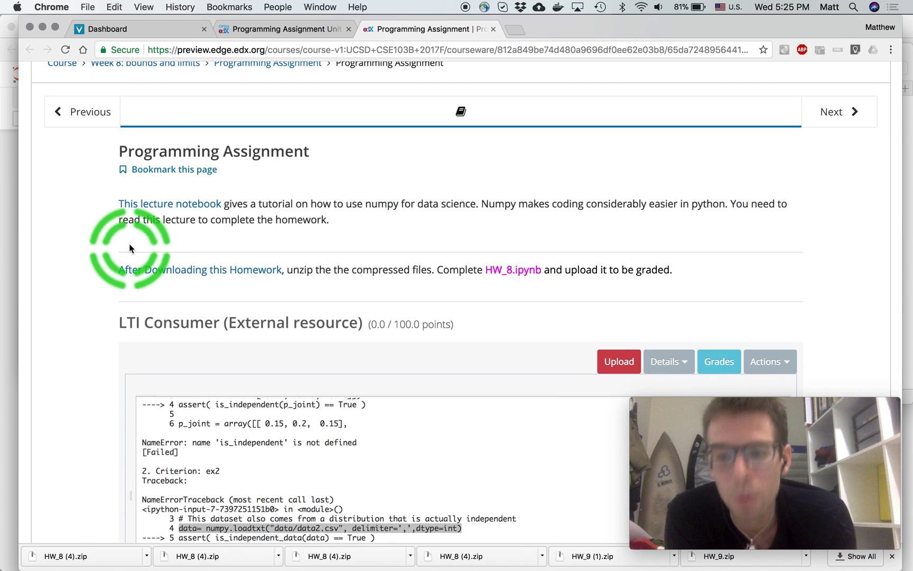